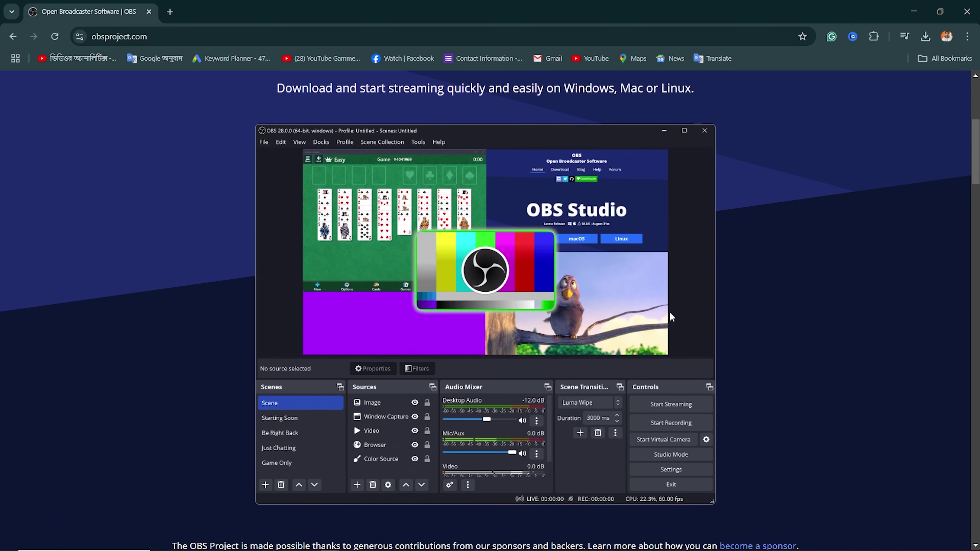
# Step: Minimise the browser, switch to OBS Studio and maximise its window
pyautogui.scroll(1, 671, 317)
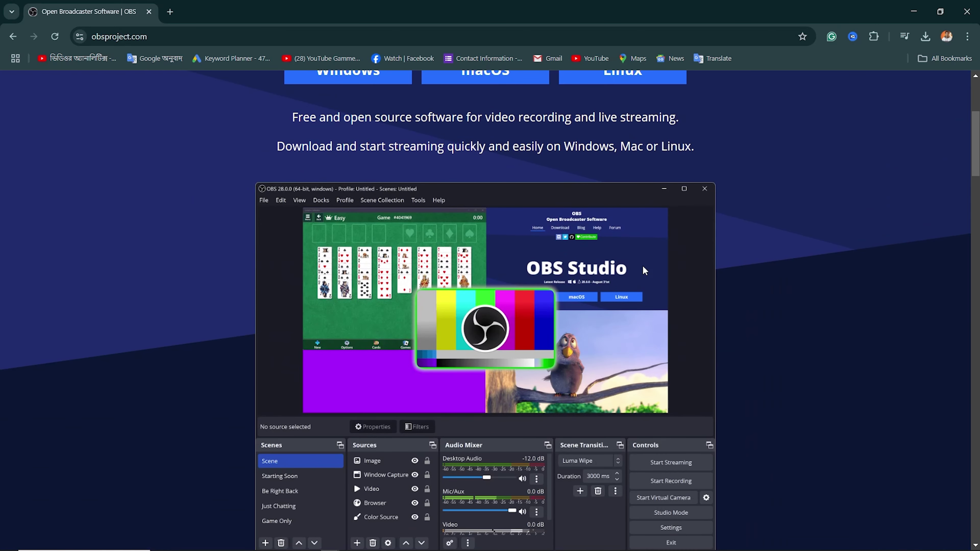
pyautogui.click(913, 12)
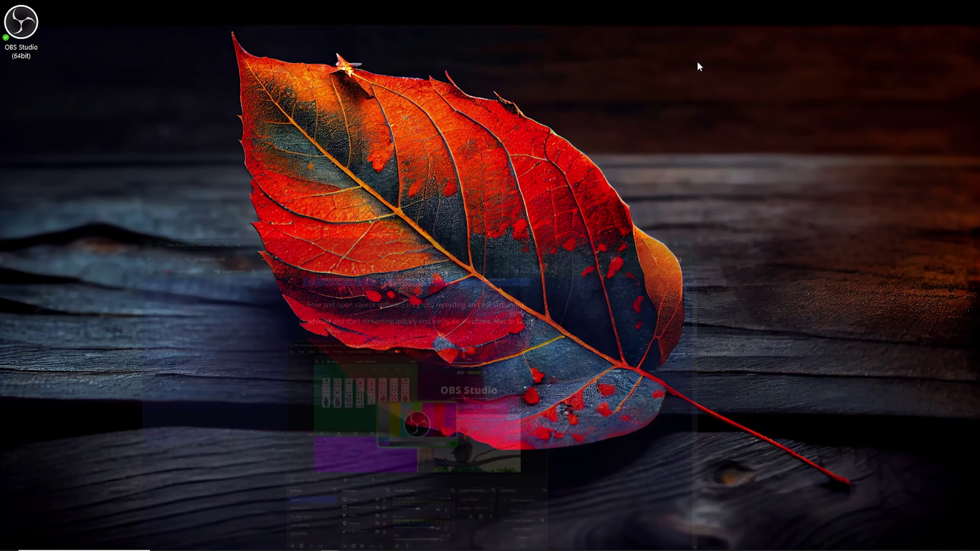
pyautogui.hotkey('alt', 'Tab')
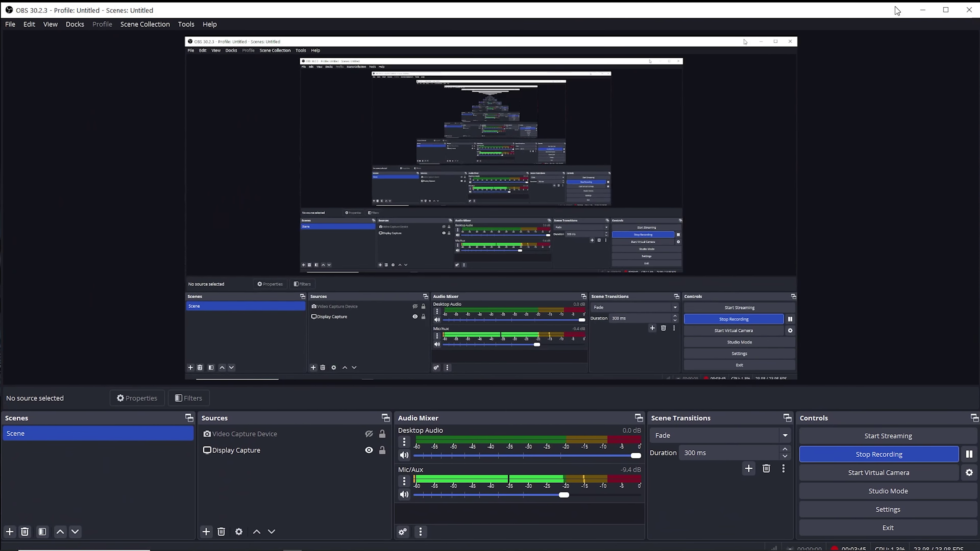
pyautogui.click(949, 14)
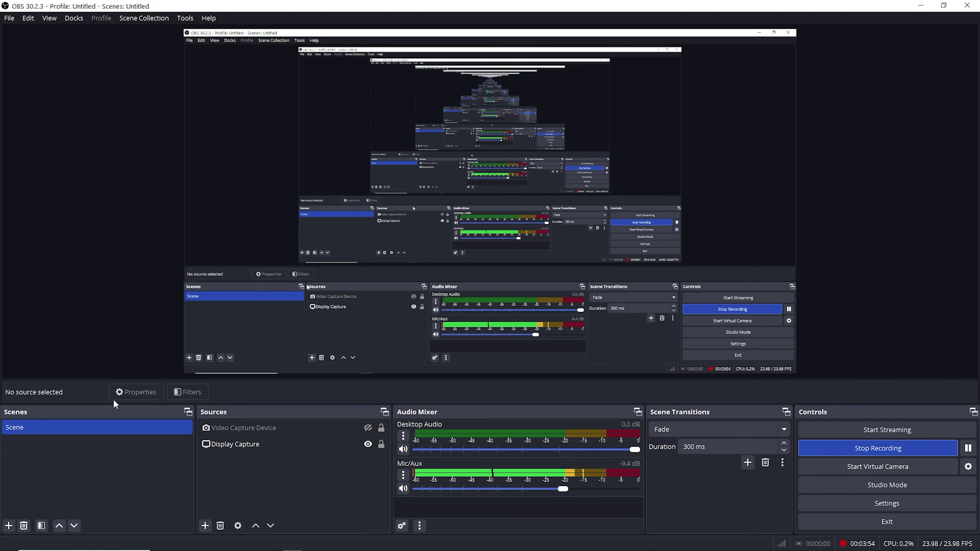
# Step: Try to add a new scene named Scene 2
pyautogui.click(9, 526)
pyautogui.moveTo(443, 242); pyautogui.dragTo(202, 412)
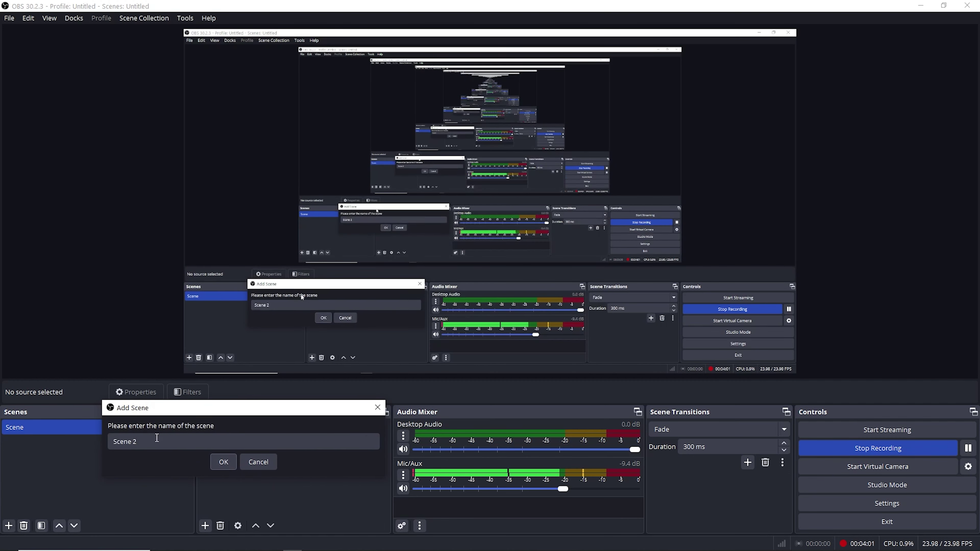
pyautogui.click(220, 463)
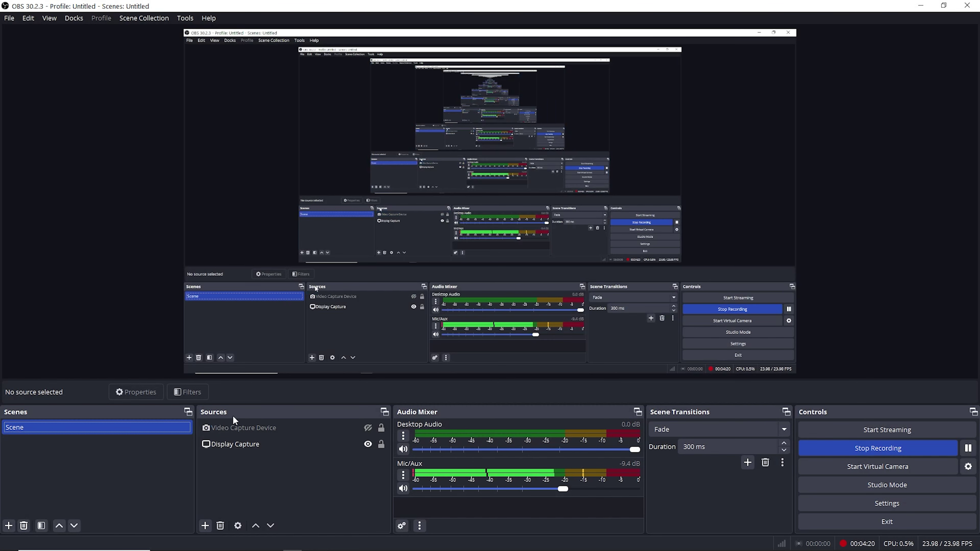
# Step: Remove the hidden Video Capture Device source from the scene and confirm its removal
pyautogui.click(242, 443)
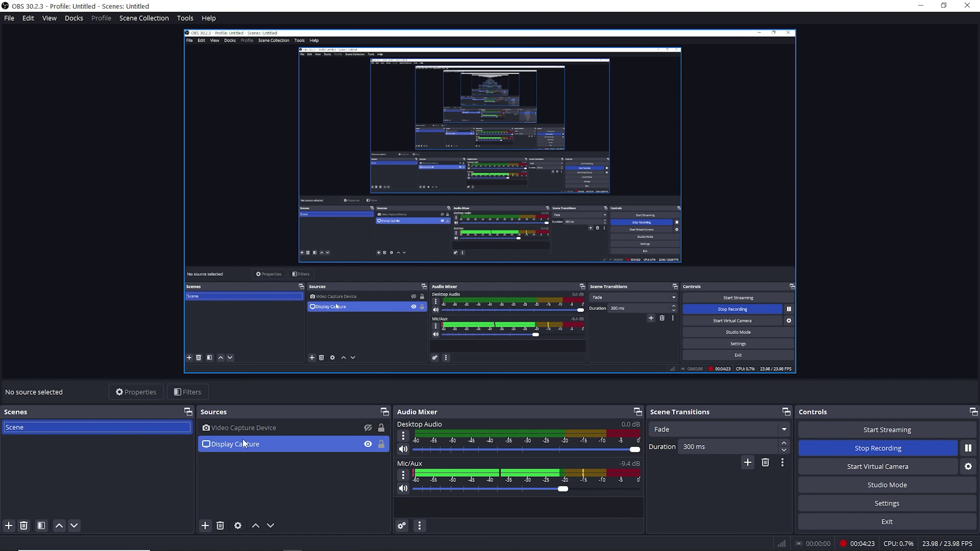
pyautogui.click(368, 432)
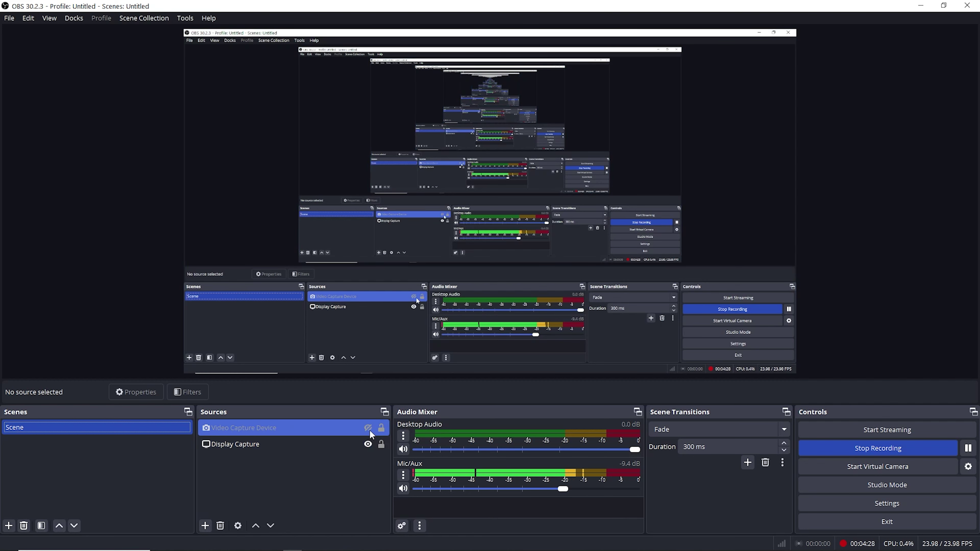
pyautogui.rightClick(325, 423)
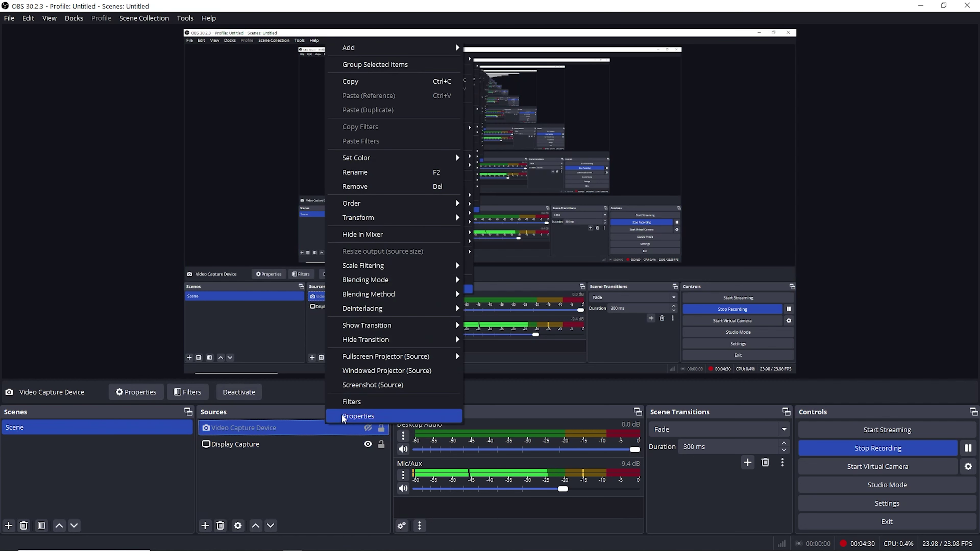
pyautogui.click(386, 188)
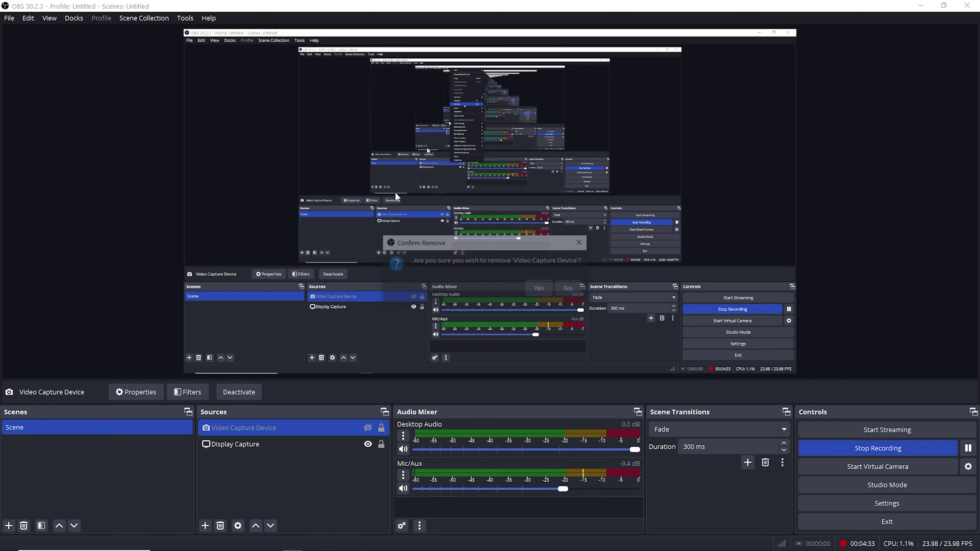
pyautogui.click(539, 293)
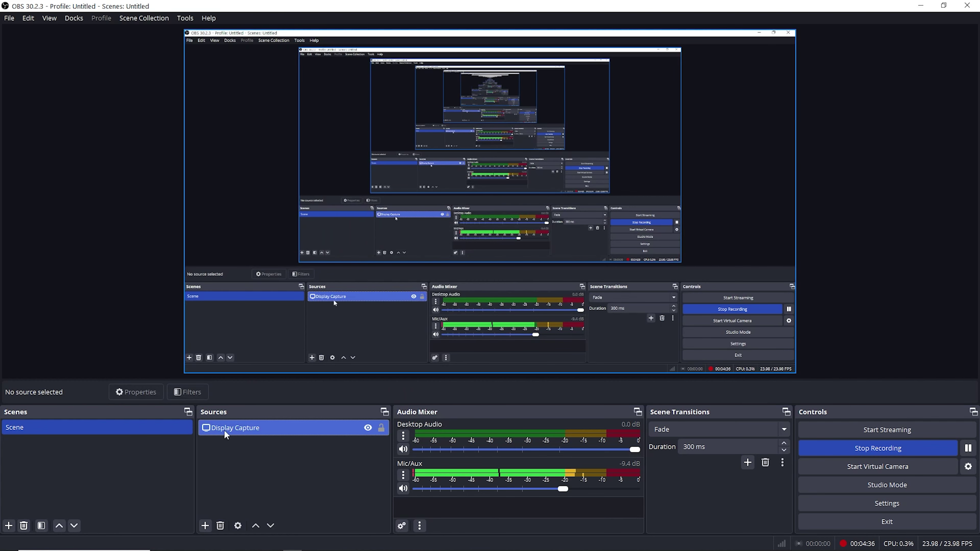
# Step: Add a new visible Video Capture Device source and accept its default properties
pyautogui.click(205, 527)
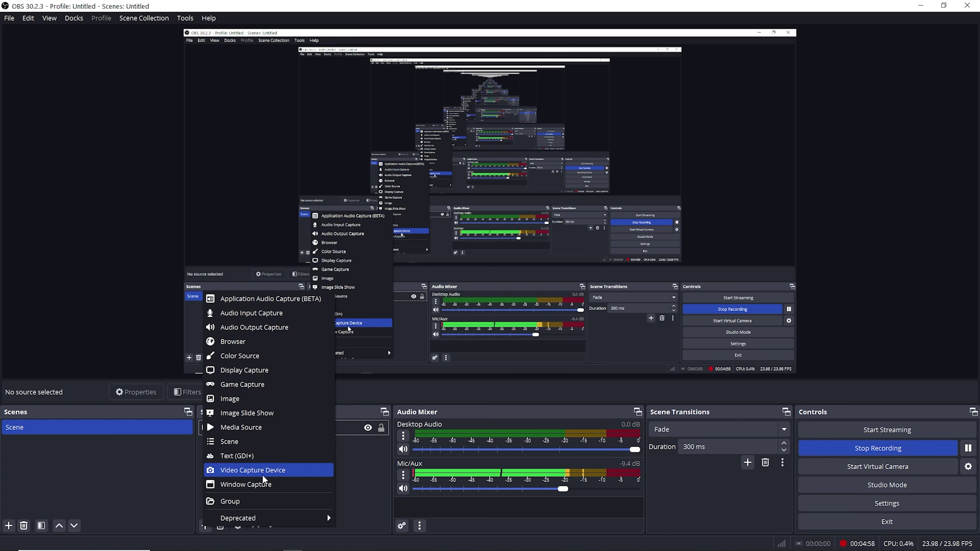
pyautogui.click(304, 478)
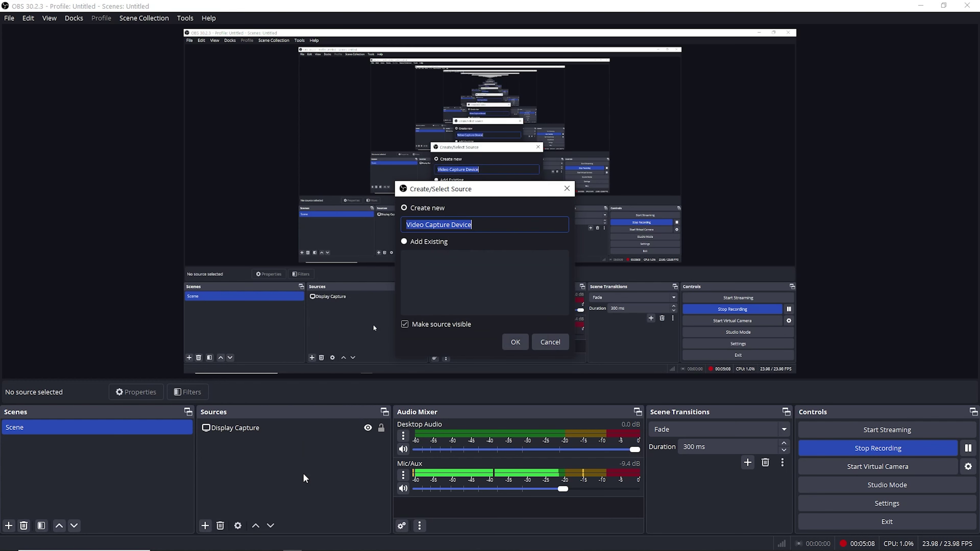
pyautogui.click(515, 342)
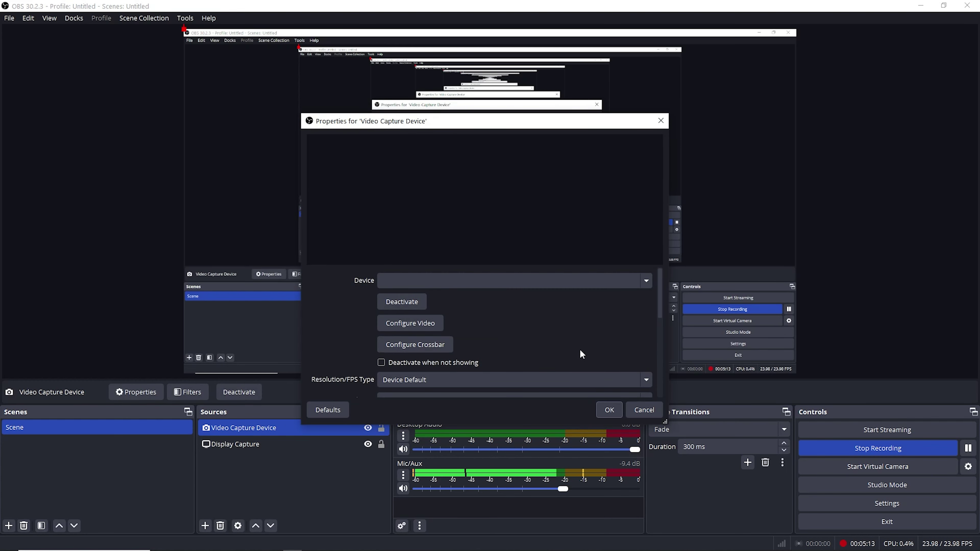
pyautogui.click(614, 408)
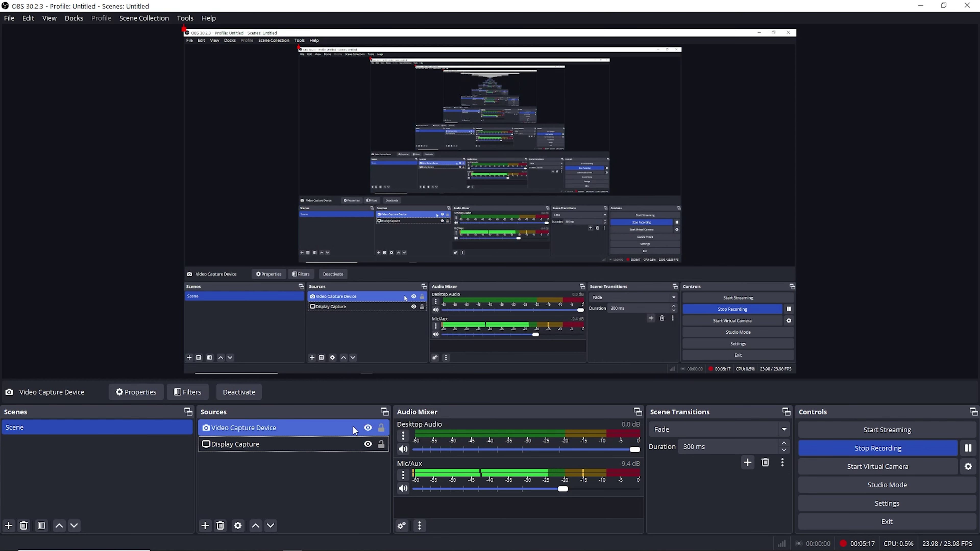
# Step: Move the Video Capture Device source below Display Capture in the source order
pyautogui.moveTo(269, 431)
pyautogui.mouseDown()
pyautogui.moveTo(254, 443)
pyautogui.moveTo(262, 430)
pyautogui.mouseUp()
pyautogui.click(256, 443)
pyautogui.click(289, 445)
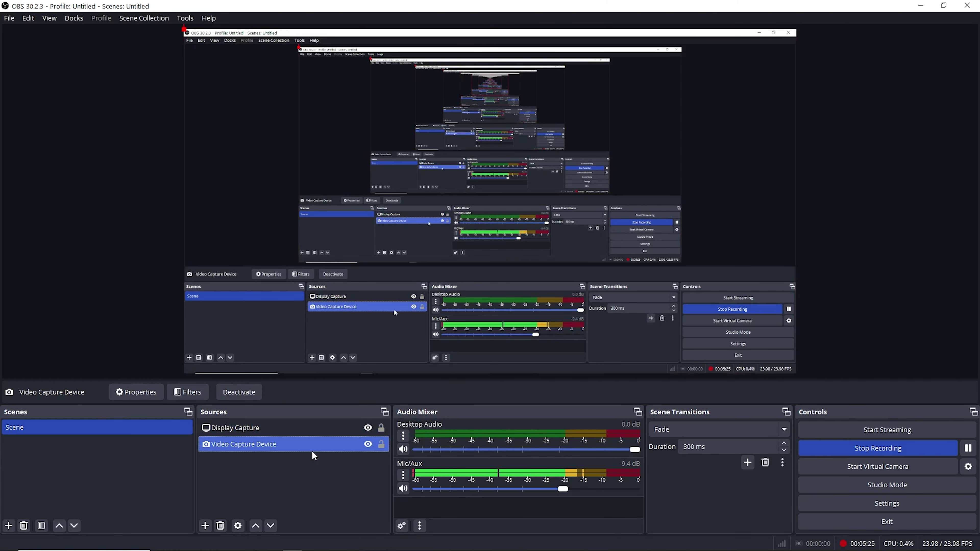
# Step: Remove the newly added Video Capture Device source, leaving only Display Capture
pyautogui.click(226, 450)
pyautogui.rightClick(308, 449)
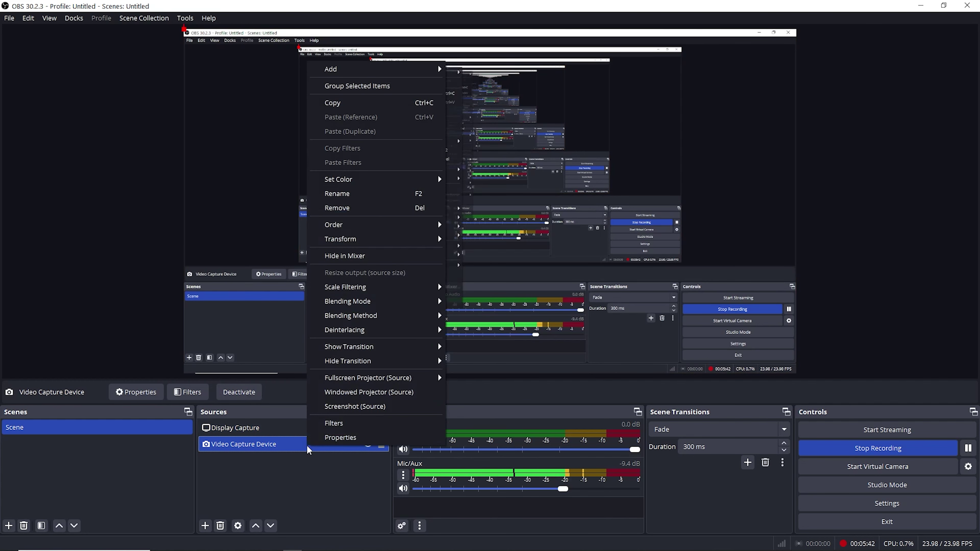
pyautogui.click(355, 209)
pyautogui.click(544, 287)
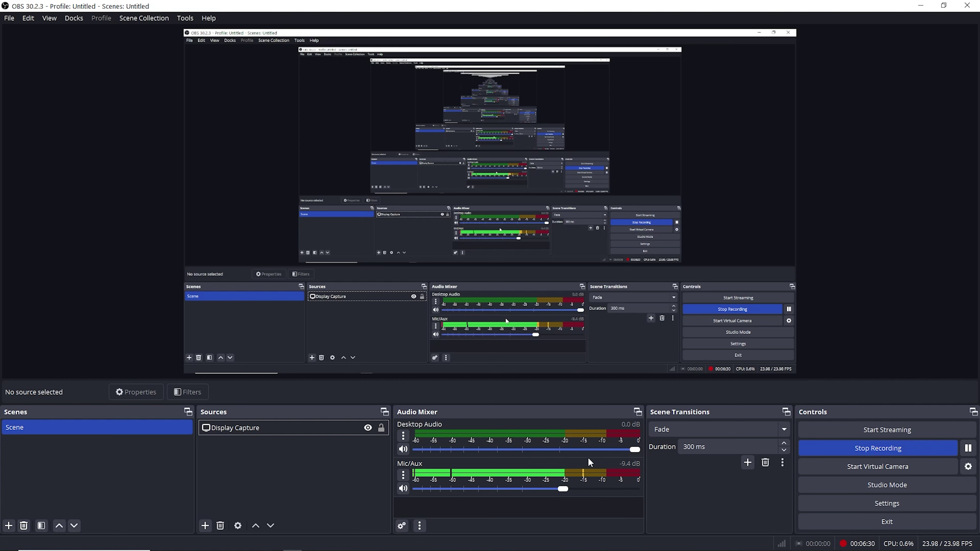
# Step: Review the appearance, stream, output, audio and video settings, keeping Mic/Auxiliary Audio on Default, and close the settings
pyautogui.click(855, 512)
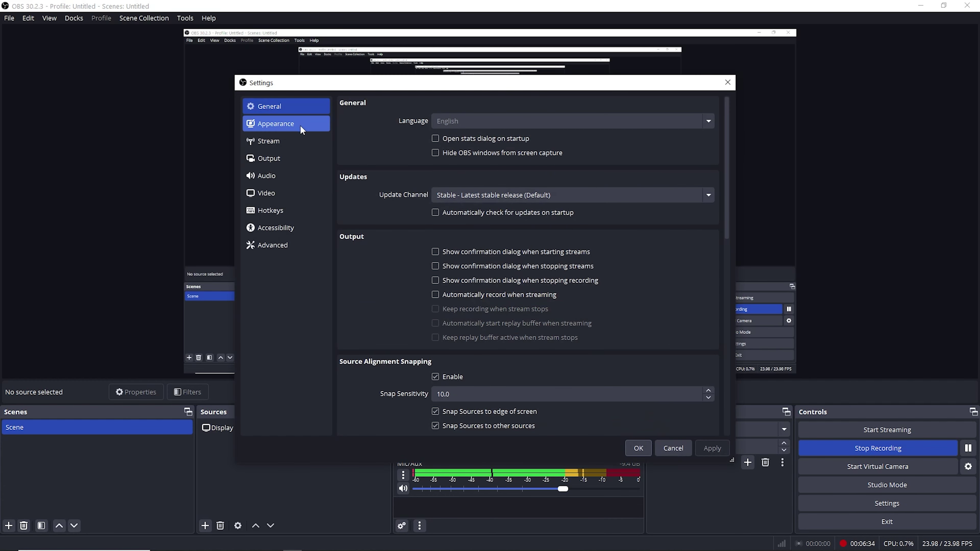
pyautogui.click(269, 127)
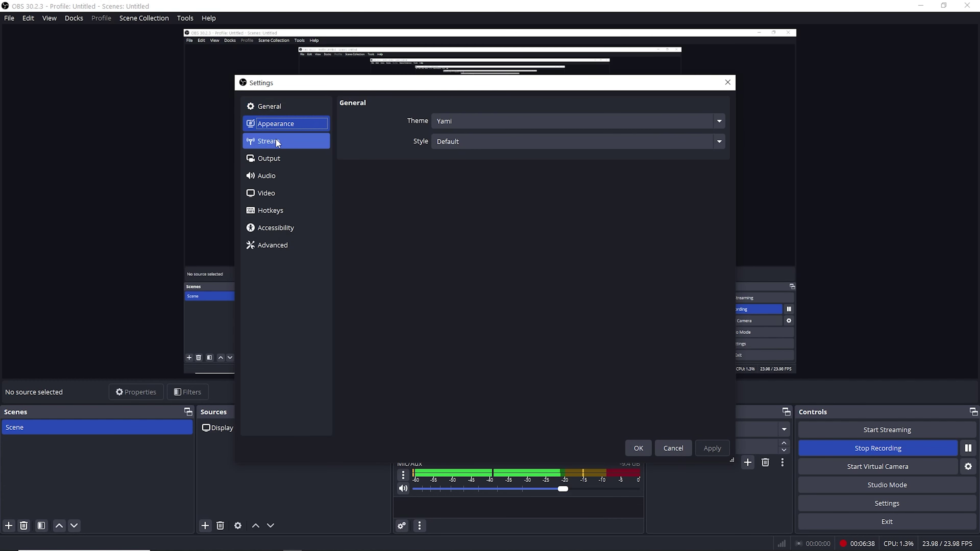
pyautogui.click(283, 142)
pyautogui.click(292, 152)
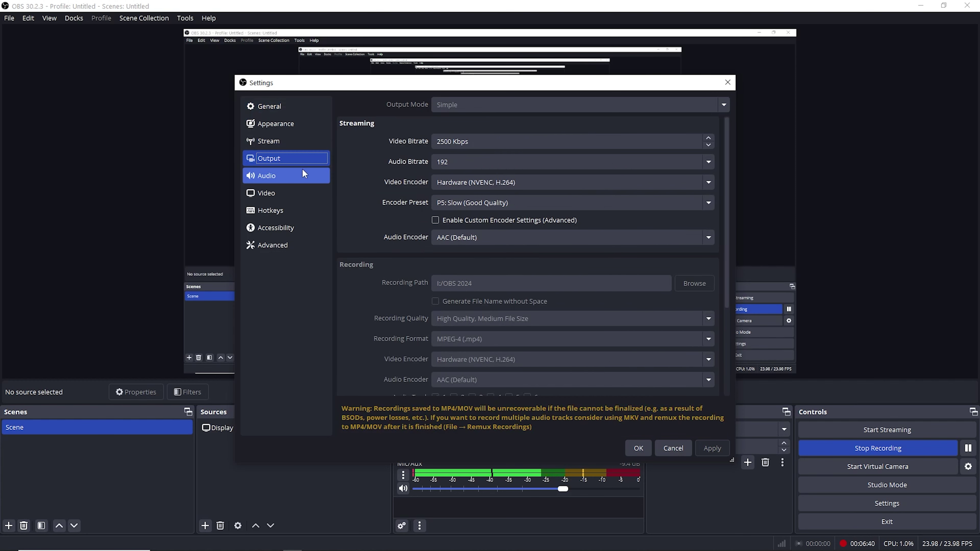
pyautogui.click(275, 178)
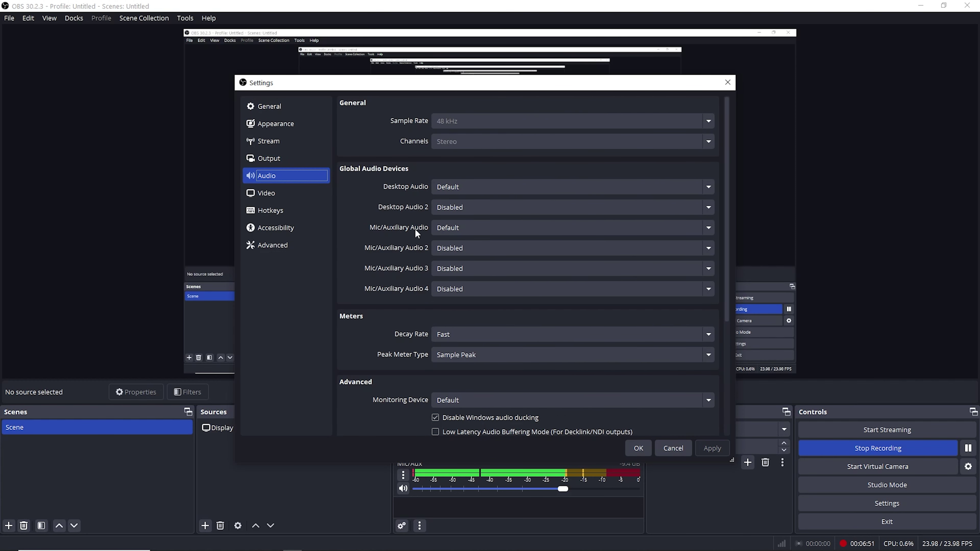
pyautogui.click(452, 228)
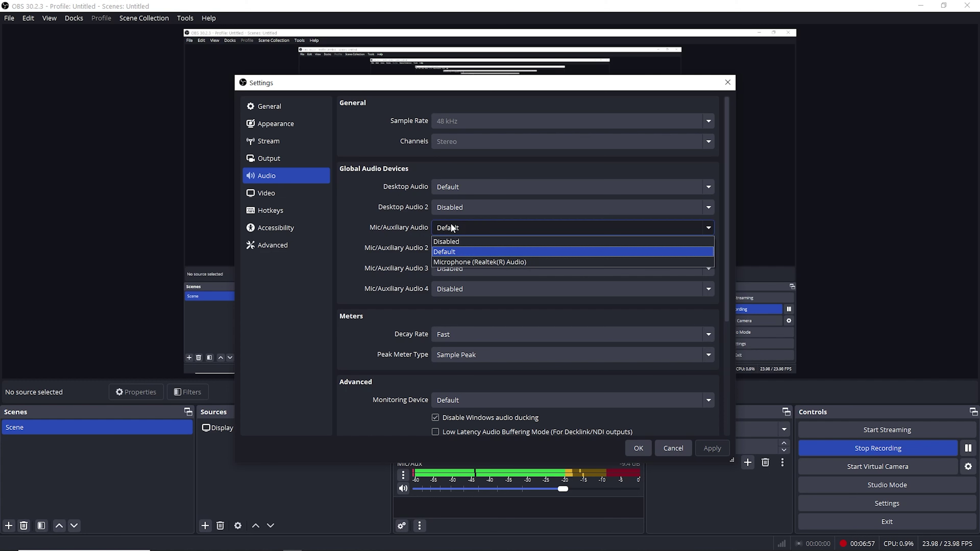
pyautogui.click(466, 251)
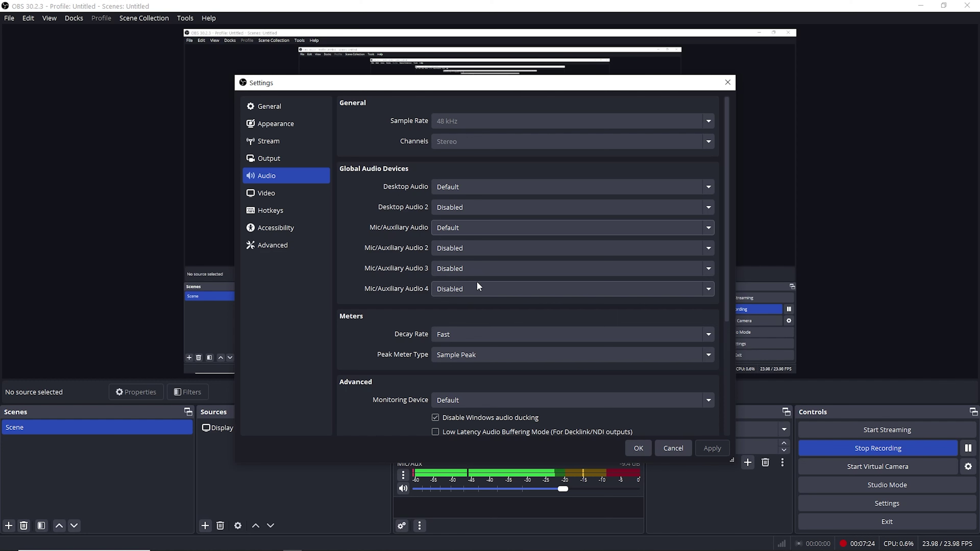
pyautogui.click(278, 191)
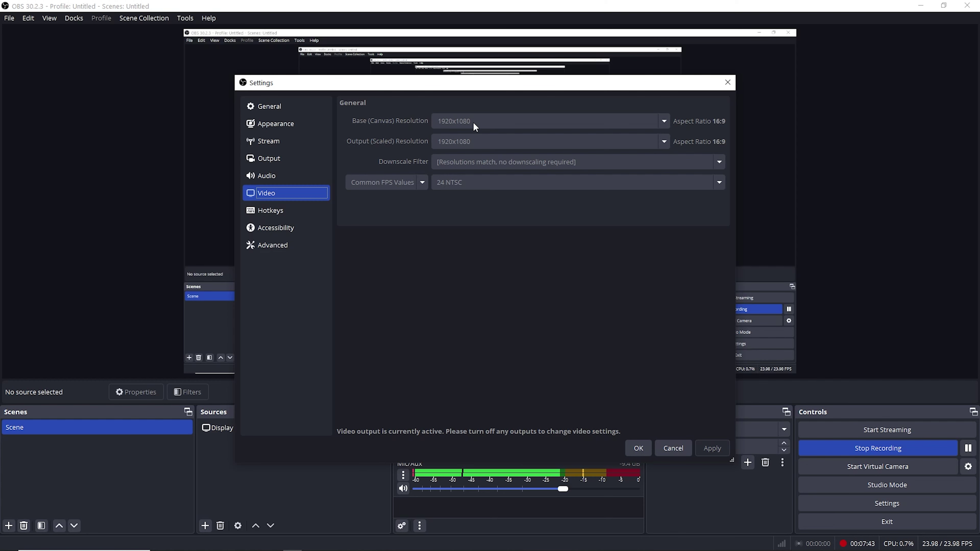
pyautogui.click(728, 82)
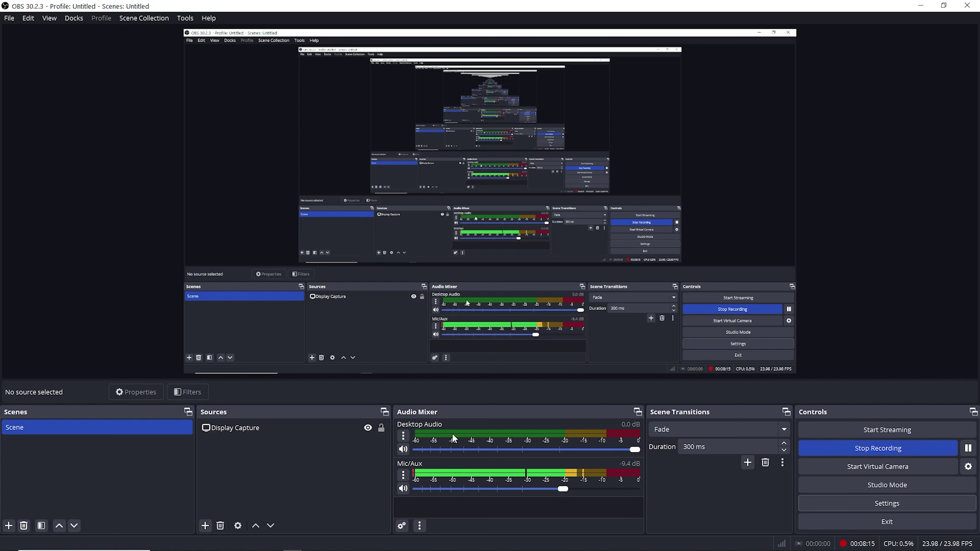
# Step: Mute and unmute the Desktop Audio channel in the audio mixer
pyautogui.click(403, 449)
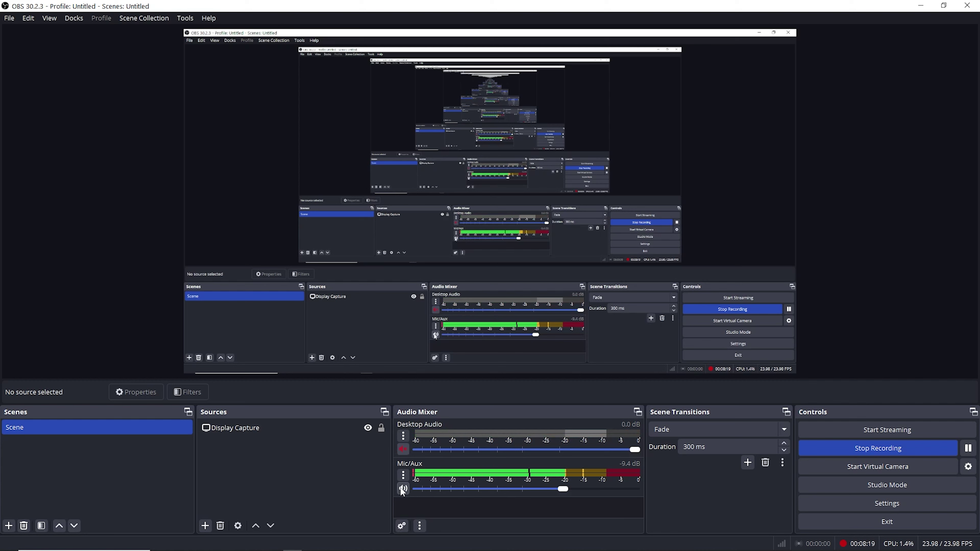
pyautogui.click(402, 449)
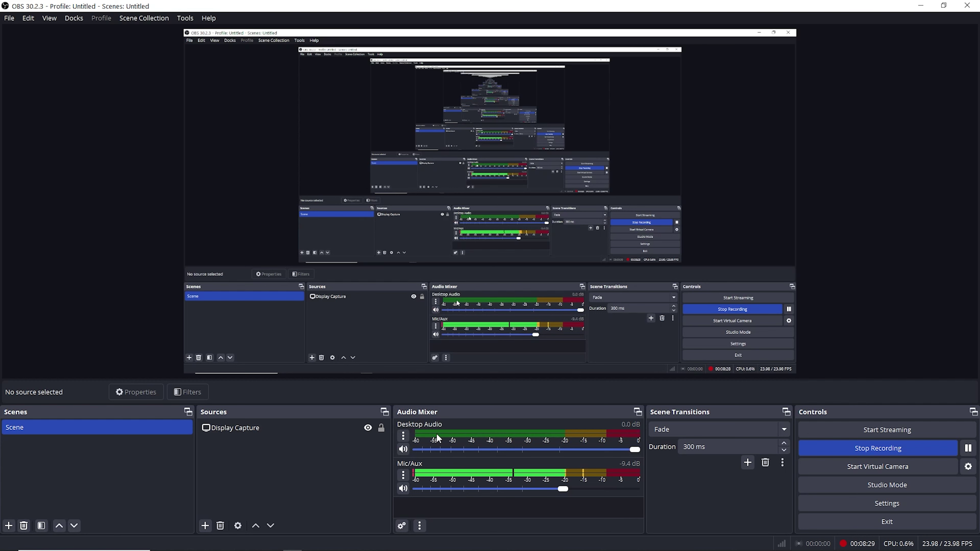
pyautogui.click(403, 449)
pyautogui.click(404, 449)
# Step: Check the available input devices in the Mic/Aux properties and confirm Default as the device
pyautogui.click(403, 475)
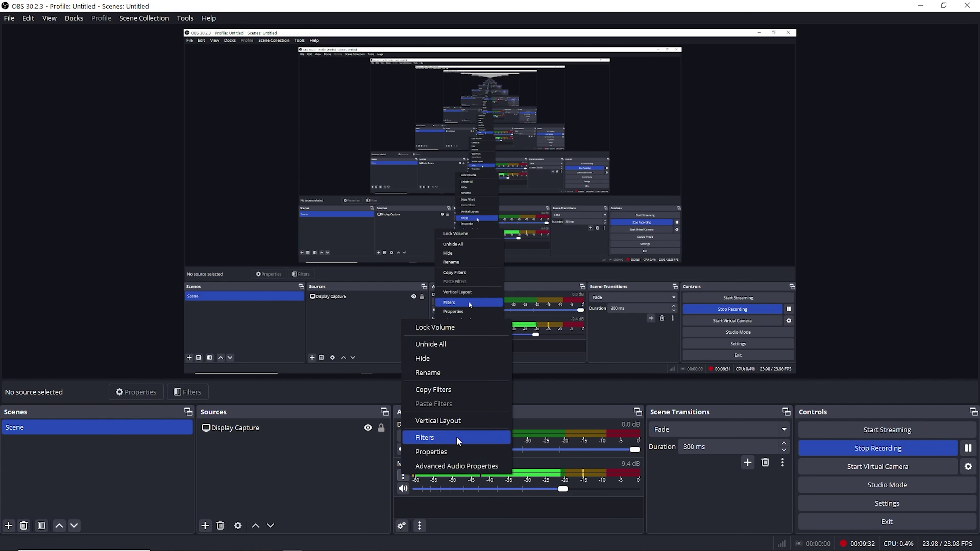
pyautogui.click(446, 454)
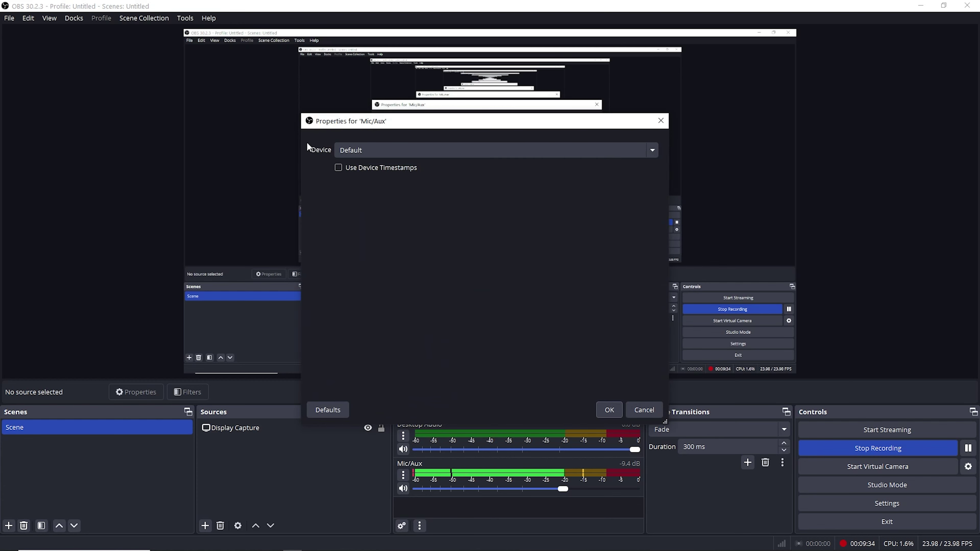
pyautogui.click(386, 154)
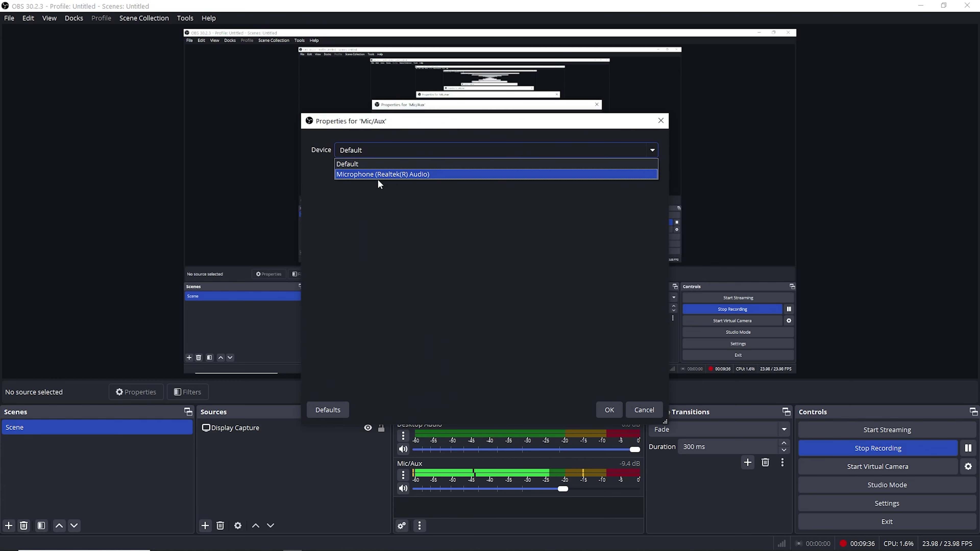
pyautogui.click(417, 203)
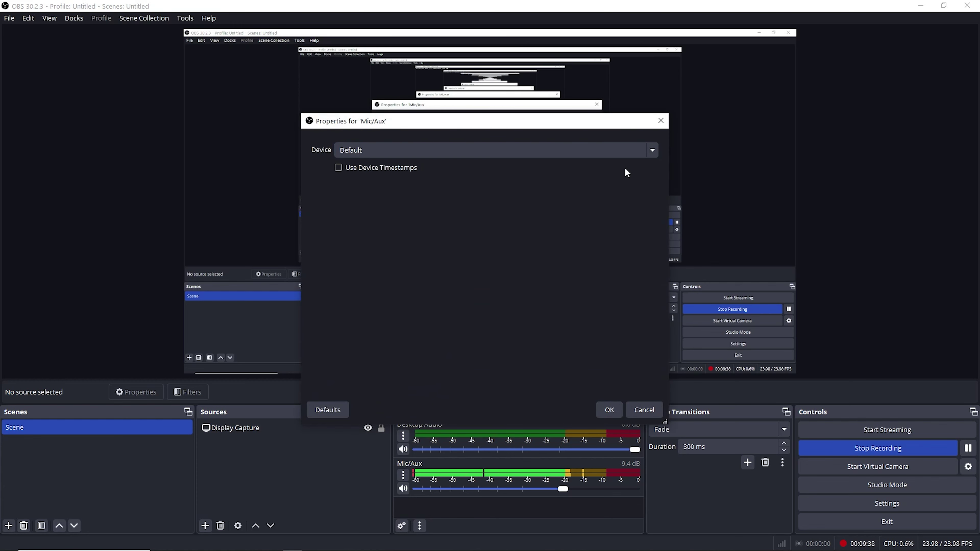
pyautogui.click(609, 410)
# Step: Open the Mic/Aux audio filters and look through the Noise Suppression, Noise Gate, Compressor and Limiter settings
pyautogui.click(403, 475)
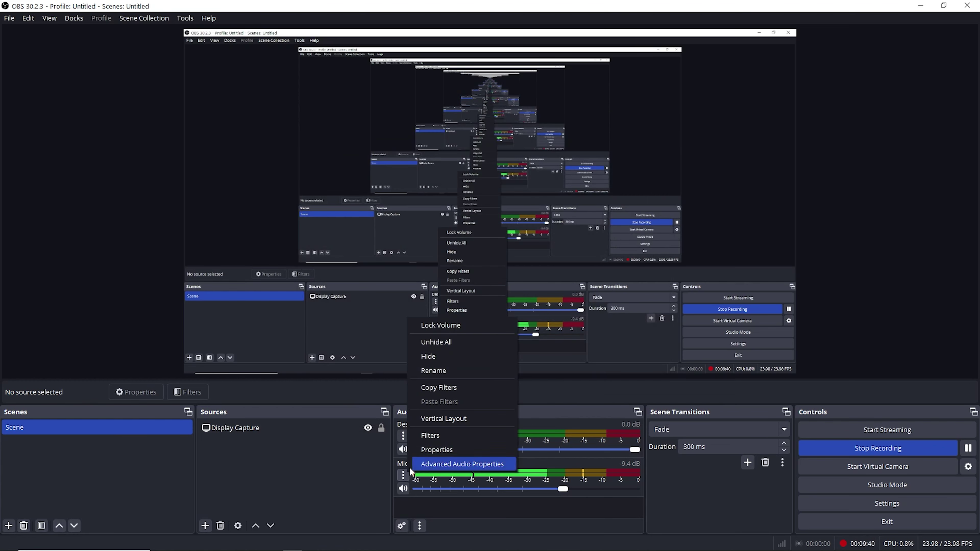
pyautogui.click(435, 435)
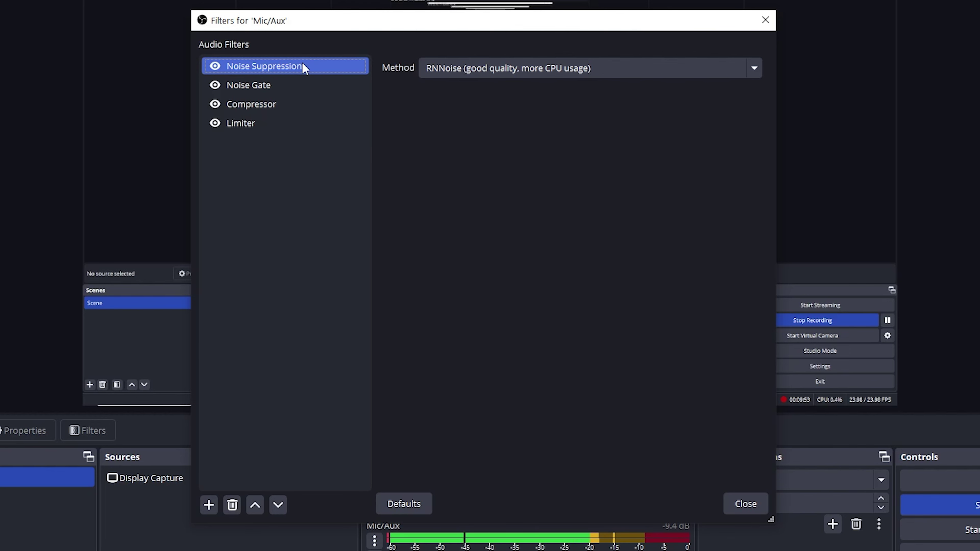
pyautogui.click(270, 86)
pyautogui.click(277, 103)
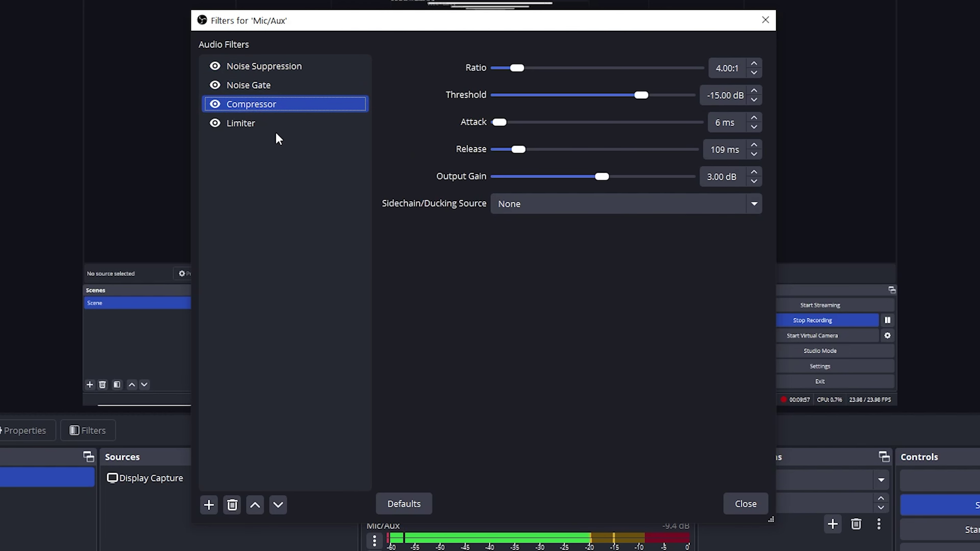
pyautogui.click(280, 125)
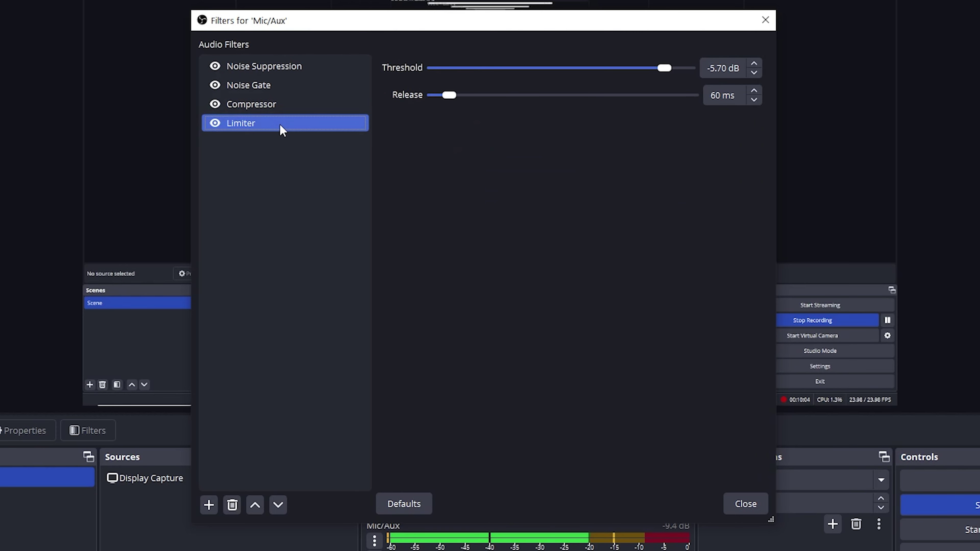
# Step: Check which audio filter types can be added to Mic/Aux, without adding one
pyautogui.click(209, 505)
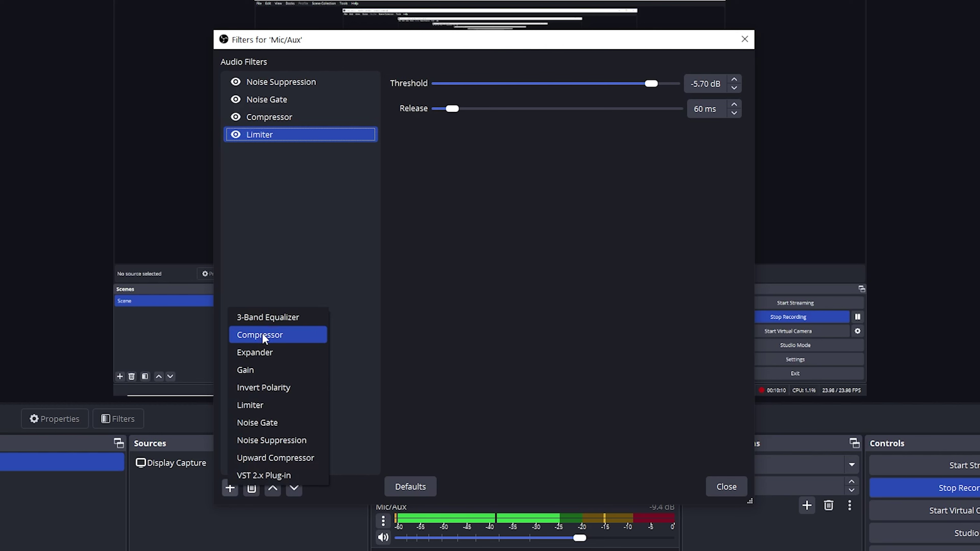
pyautogui.click(303, 227)
pyautogui.click(228, 492)
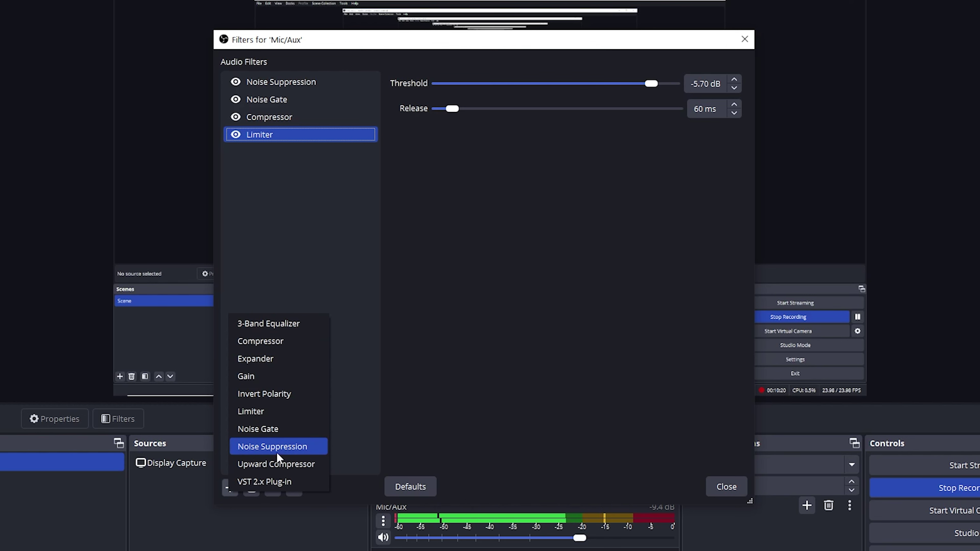
pyautogui.click(308, 219)
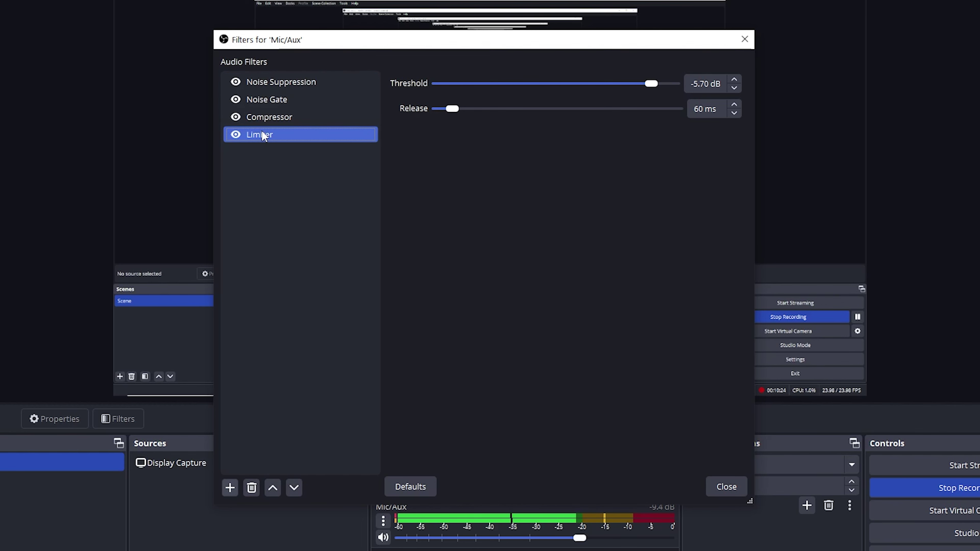
# Step: Check the method options of the Noise Suppression filter, keeping RNNoise (good quality, more CPU usage)
pyautogui.click(297, 84)
pyautogui.click(543, 83)
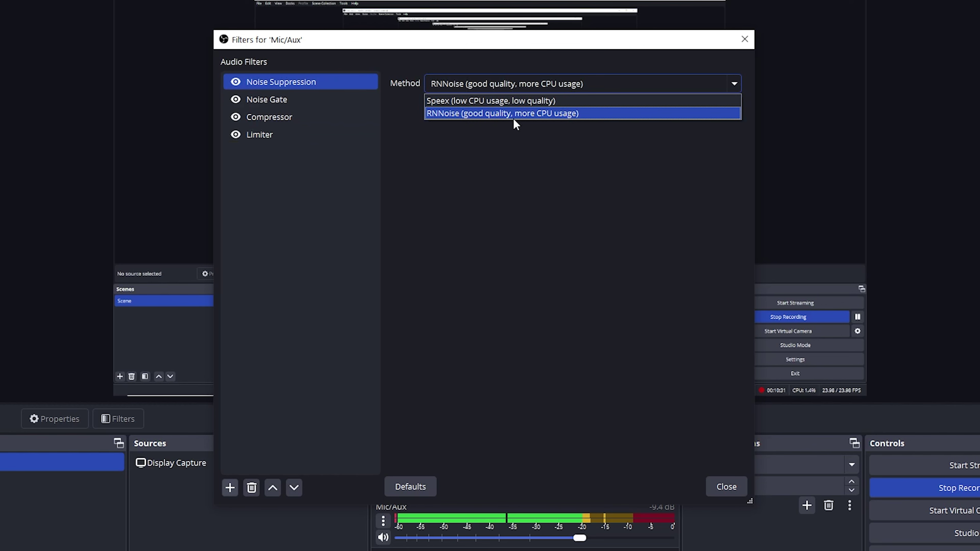
pyautogui.click(600, 125)
# Step: Review the Noise Gate filter's close and open thresholds and its attack, hold and release times
pyautogui.click(267, 100)
pyautogui.click(708, 85)
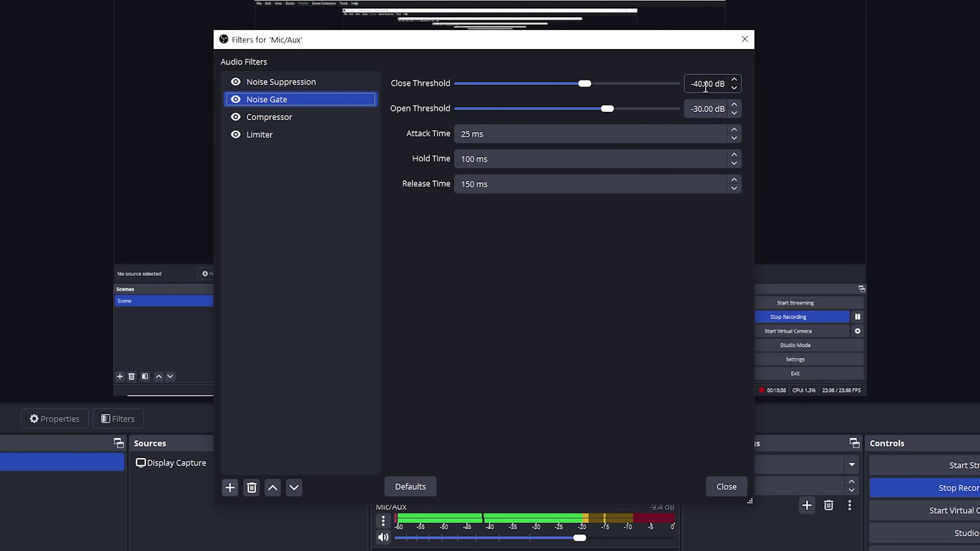
pyautogui.moveTo(714, 84); pyautogui.dragTo(685, 88)
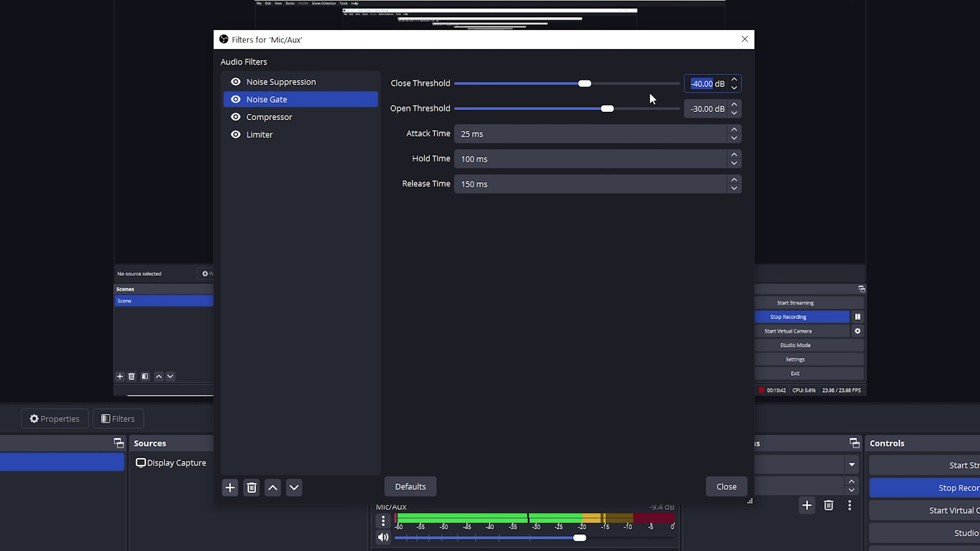
pyautogui.click(692, 85)
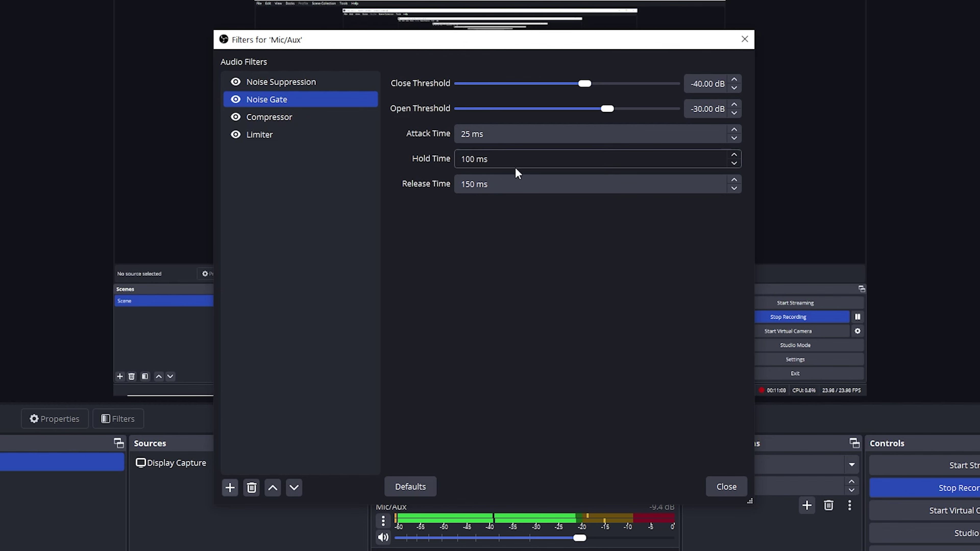
# Step: Review the Compressor filter's ratio, threshold, attack, release and output gain settings
pyautogui.click(270, 117)
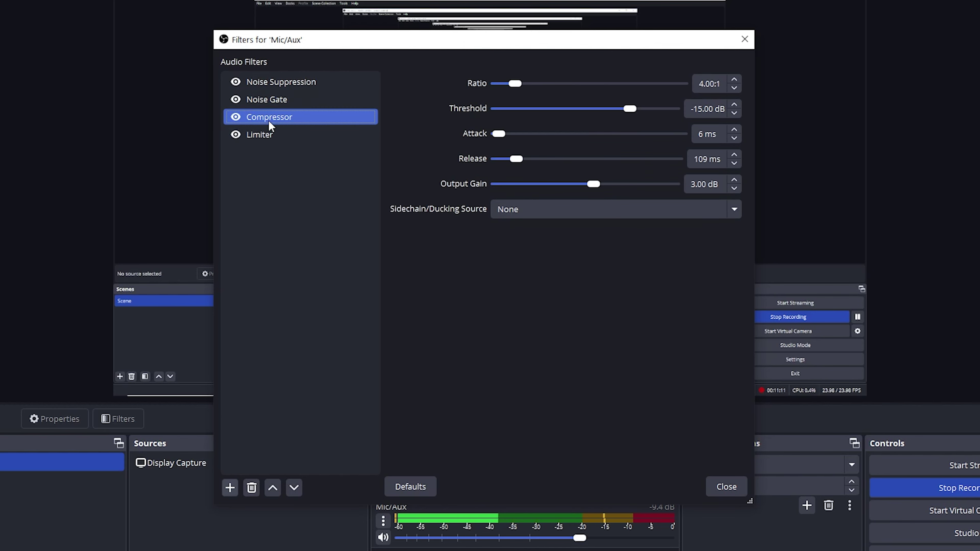